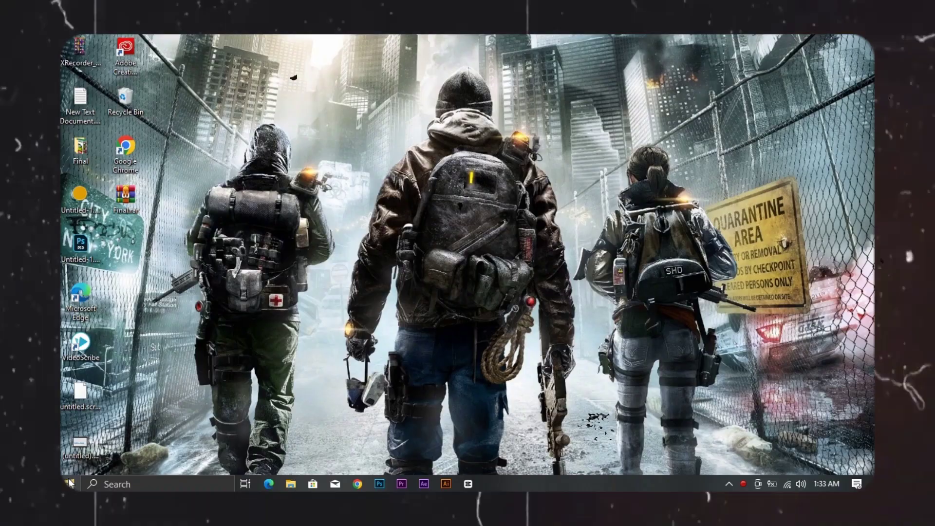
Open the advanced power settings of the Ultimate Performance power plan.
{"action": "left_click", "coordinate": [69, 478]}
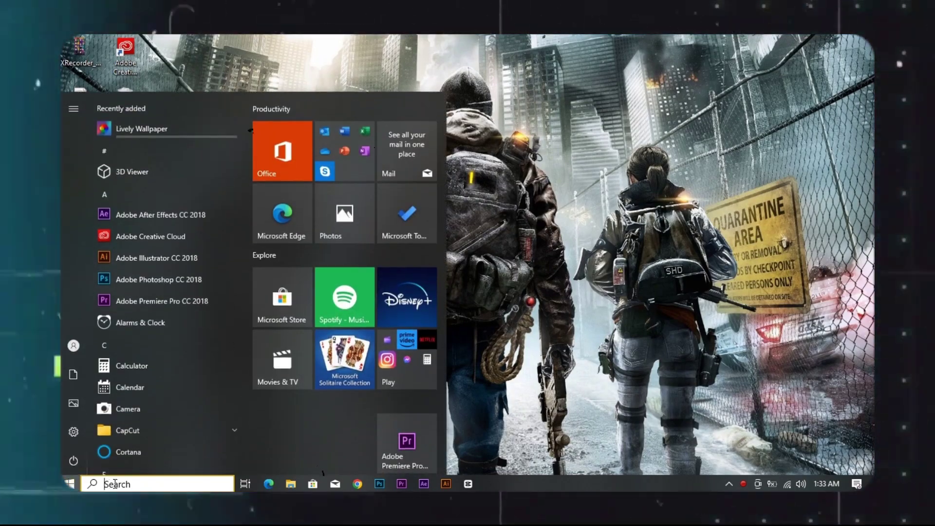
{"action": "type", "text": "power"}
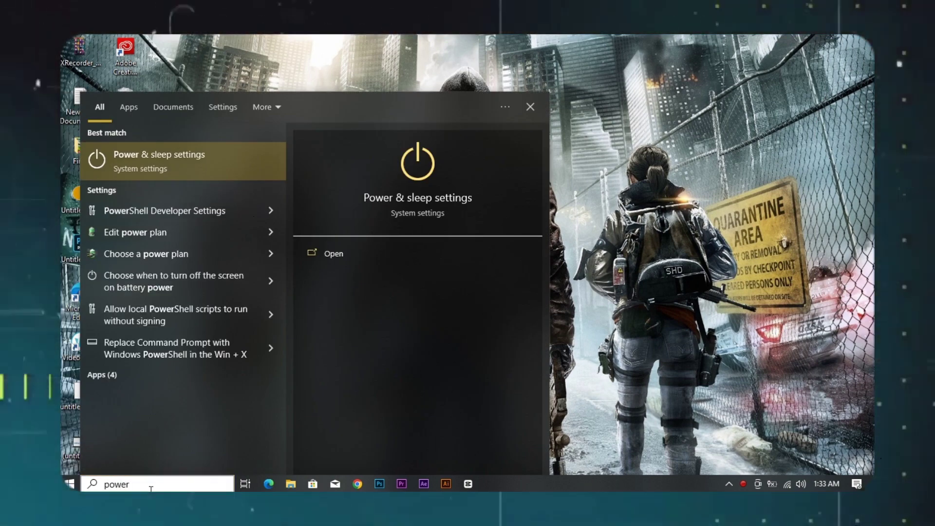
{"action": "key", "text": "Return"}
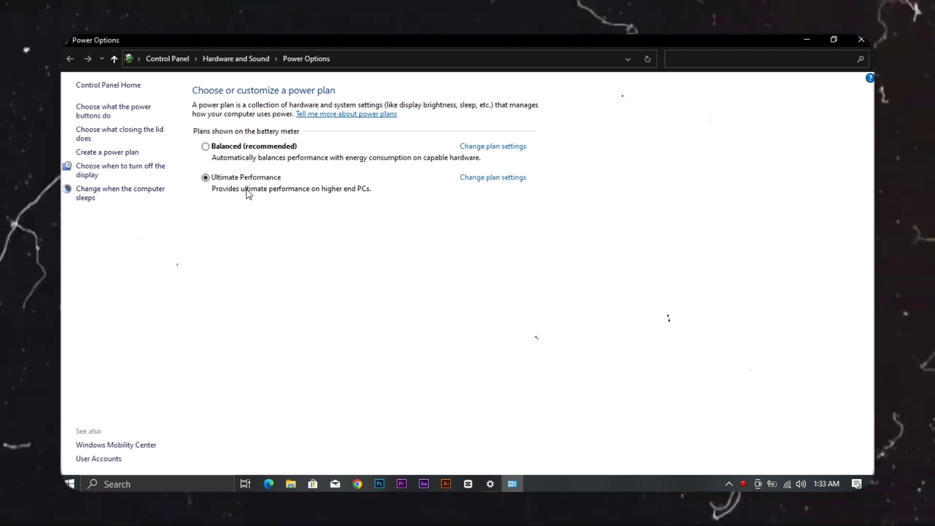
{"action": "left_click", "coordinate": [475, 180]}
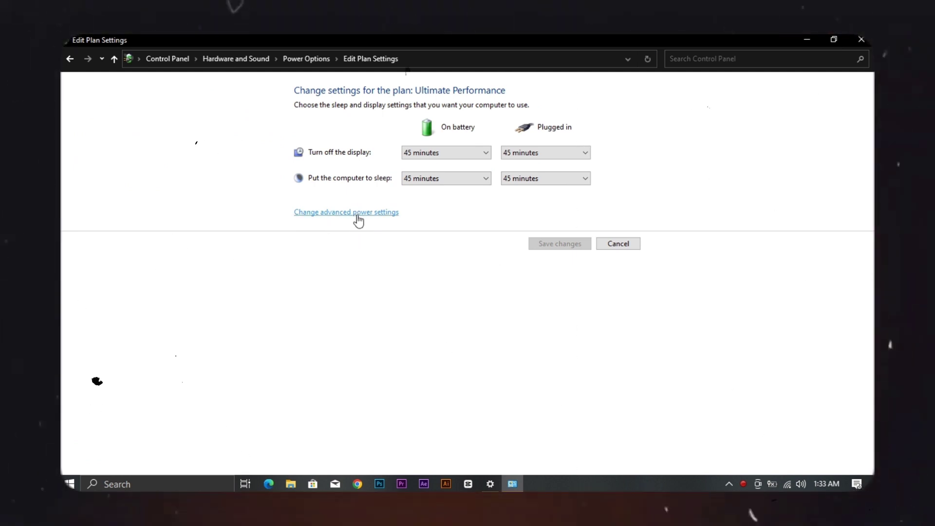
{"action": "left_click", "coordinate": [358, 214]}
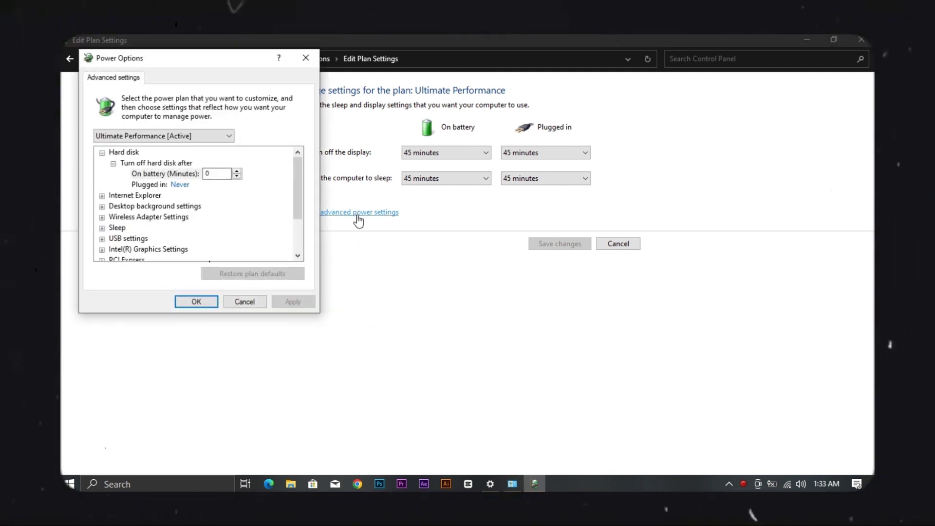
Check the minimum and maximum processor states under Processor power management, then close the power settings.
{"action": "scroll", "coordinate": [277, 214], "scroll_direction": "down", "scroll_amount": 2}
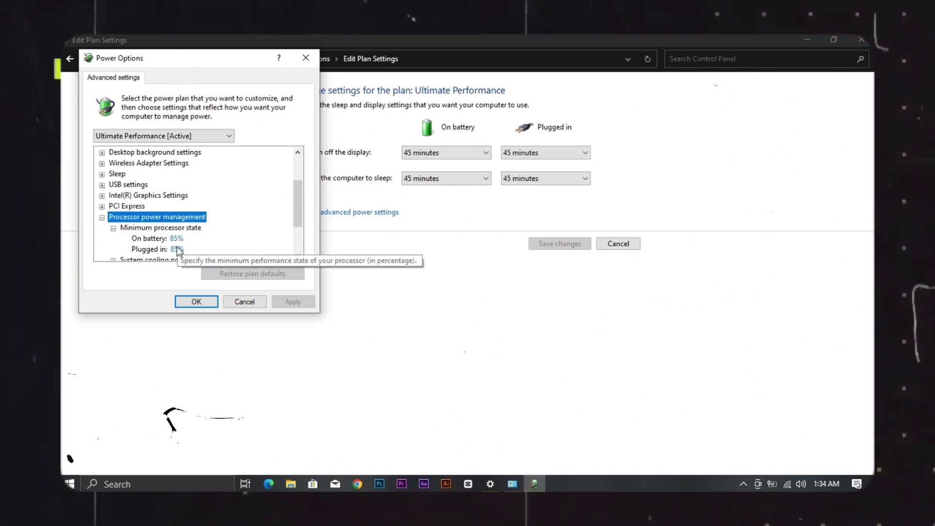
{"action": "scroll", "coordinate": [173, 249], "scroll_direction": "down", "scroll_amount": 2}
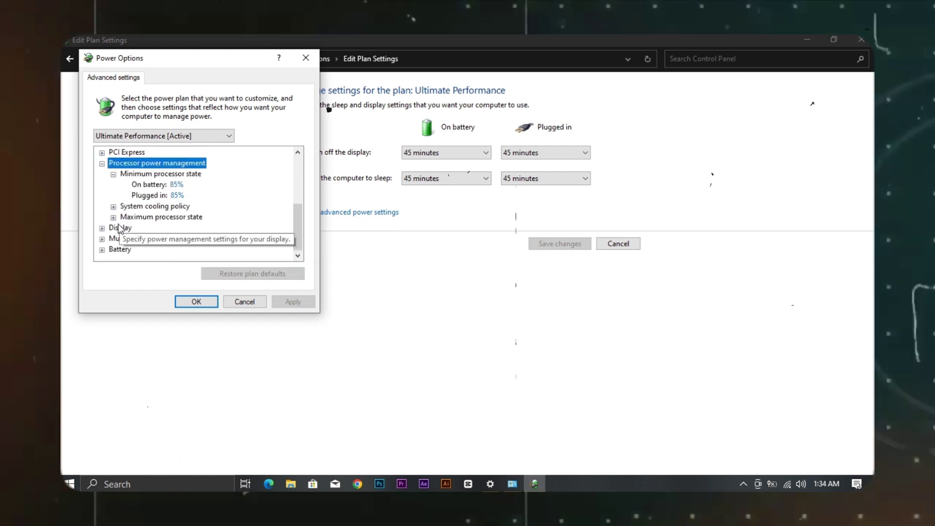
{"action": "left_click", "coordinate": [113, 217]}
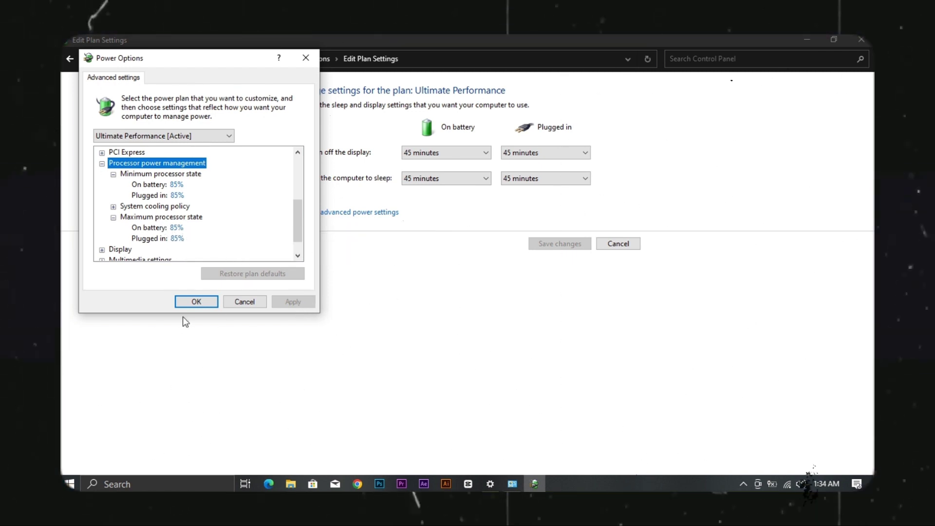
{"action": "left_click", "coordinate": [195, 301]}
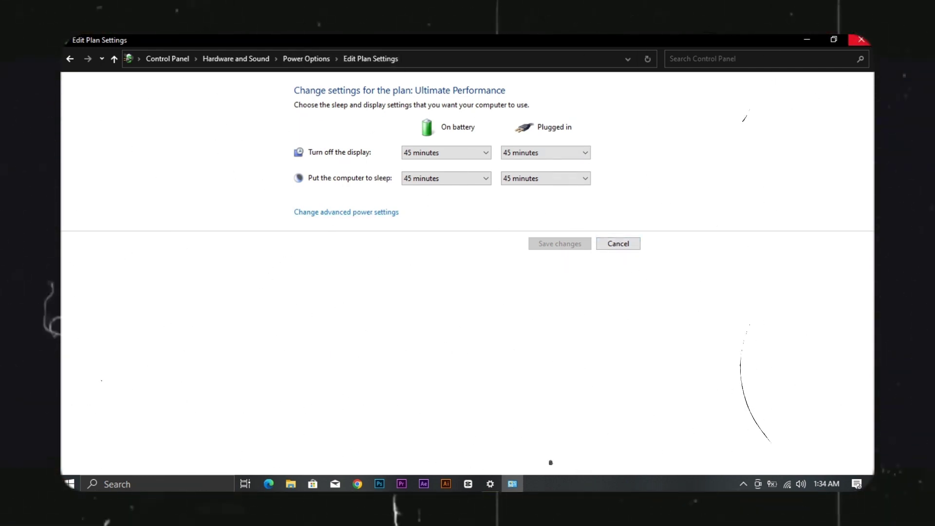
{"action": "left_click", "coordinate": [860, 39]}
{"action": "left_click", "coordinate": [863, 43]}
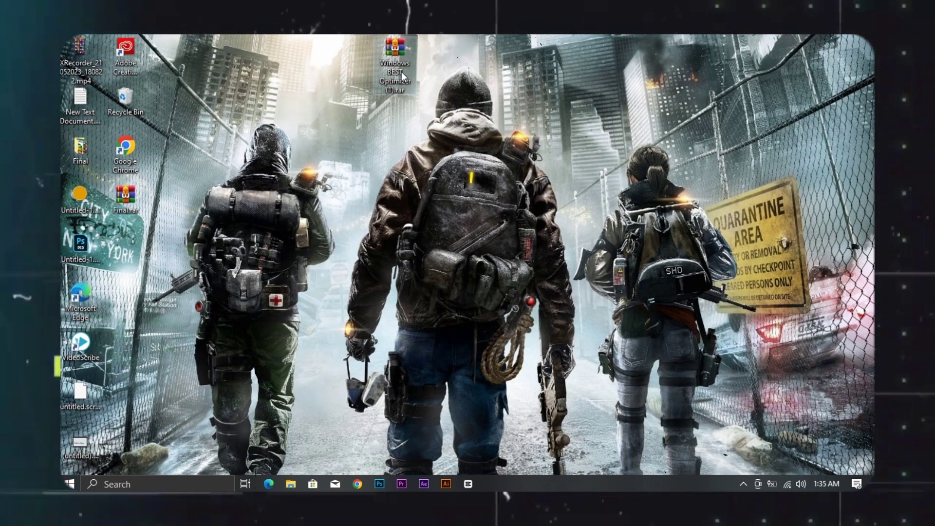
Move the Windows BEST Optimizer (1).rar archive to a free area of the desktop and extract it there.
{"action": "left_click_drag", "start_coordinate": [401, 71], "coordinate": [550, 156]}
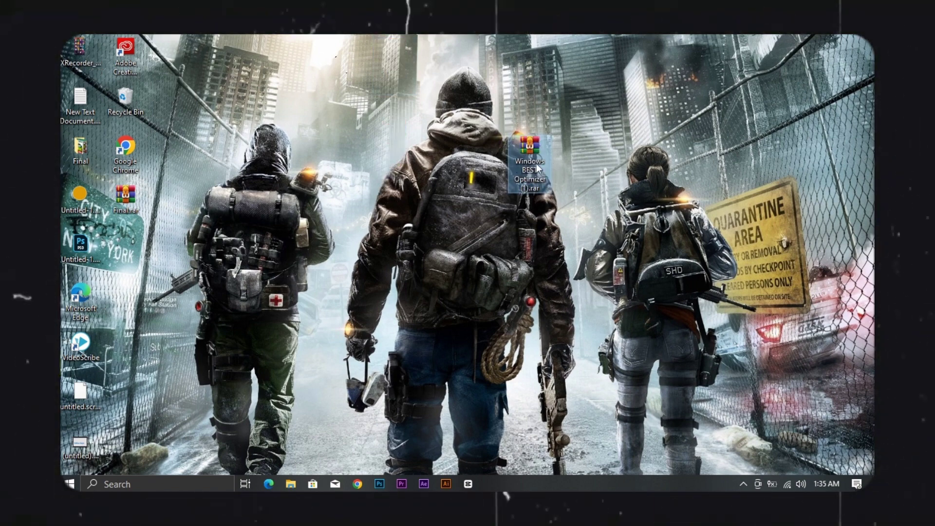
{"action": "right_click", "coordinate": [555, 118]}
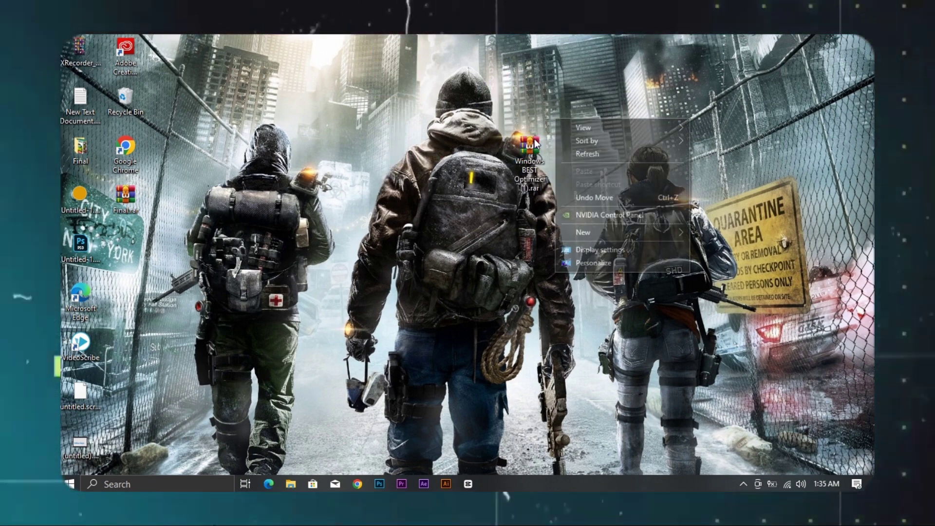
{"action": "right_click", "coordinate": [516, 147]}
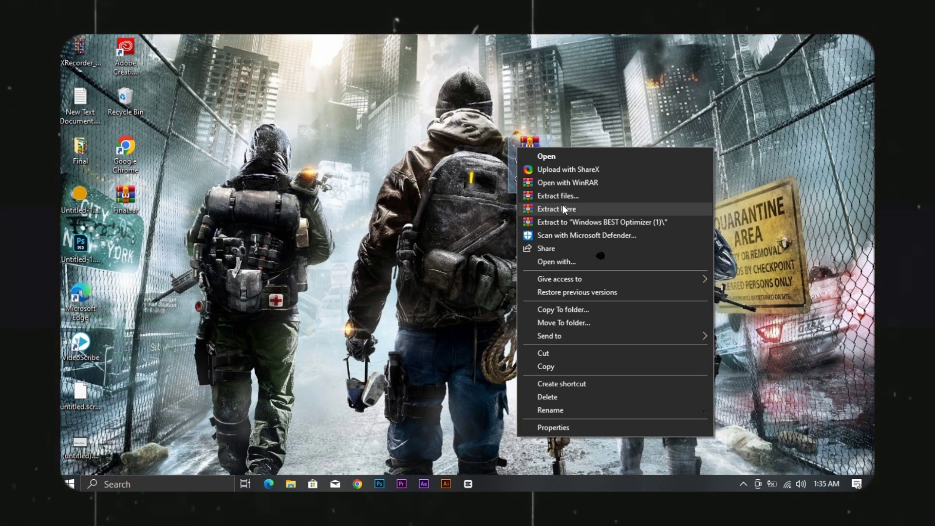
{"action": "left_click", "coordinate": [562, 206]}
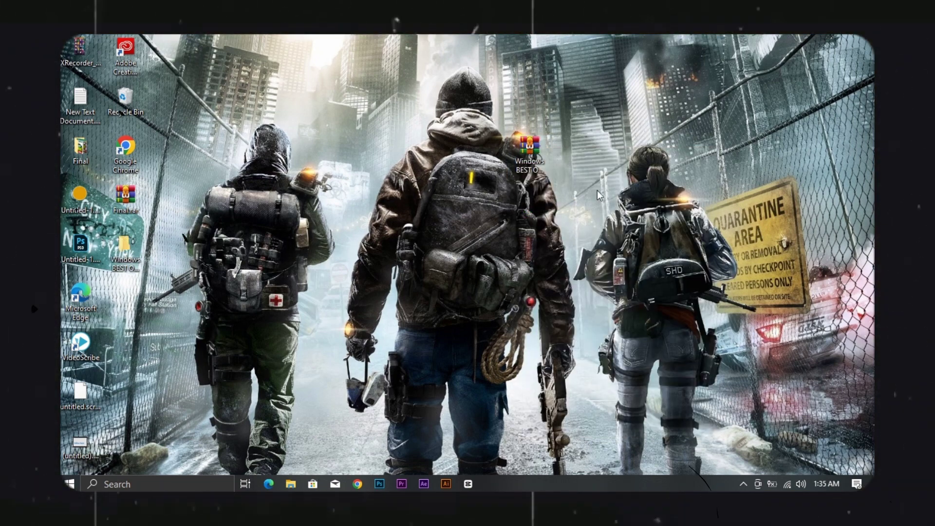
Open the extracted Windows BEST Optimizer folder and run Optimizer-14.9.exe.
{"action": "double_click", "coordinate": [124, 246]}
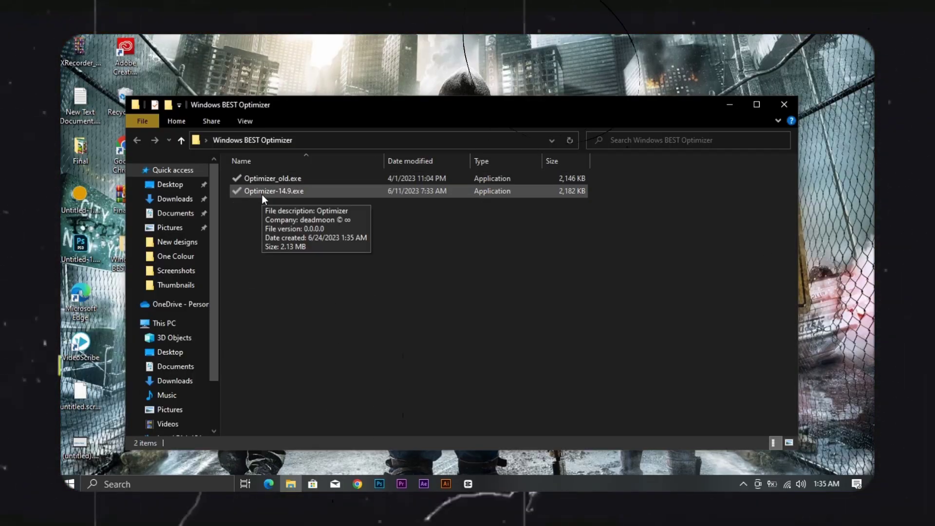
{"action": "double_click", "coordinate": [262, 191]}
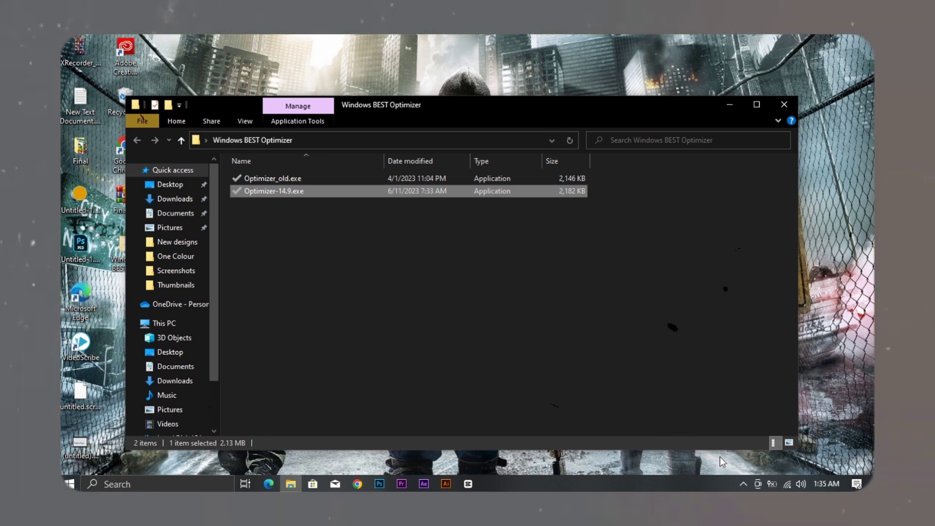
{"action": "left_click", "coordinate": [744, 484]}
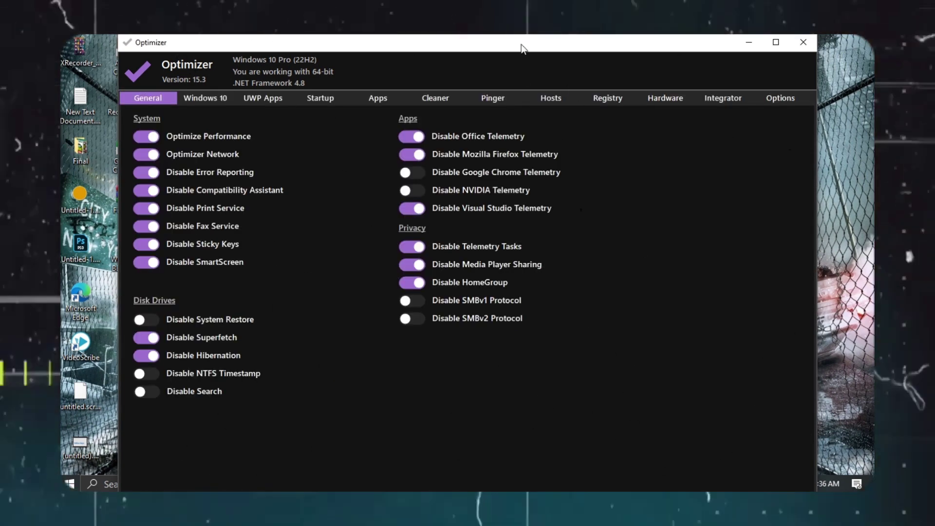
Maximize the Optimizer window and turn on Disable Search in the general Disk Drives options.
{"action": "mouse_move", "coordinate": [522, 48]}
{"action": "left_mouse_down"}
{"action": "mouse_move", "coordinate": [522, 84]}
{"action": "mouse_move", "coordinate": [528, 33]}
{"action": "left_mouse_up"}
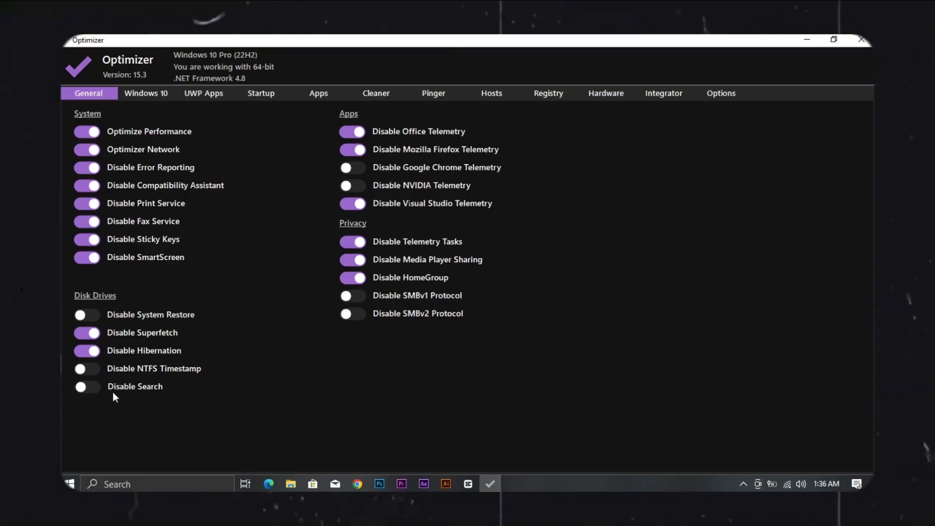
{"action": "left_click", "coordinate": [91, 388]}
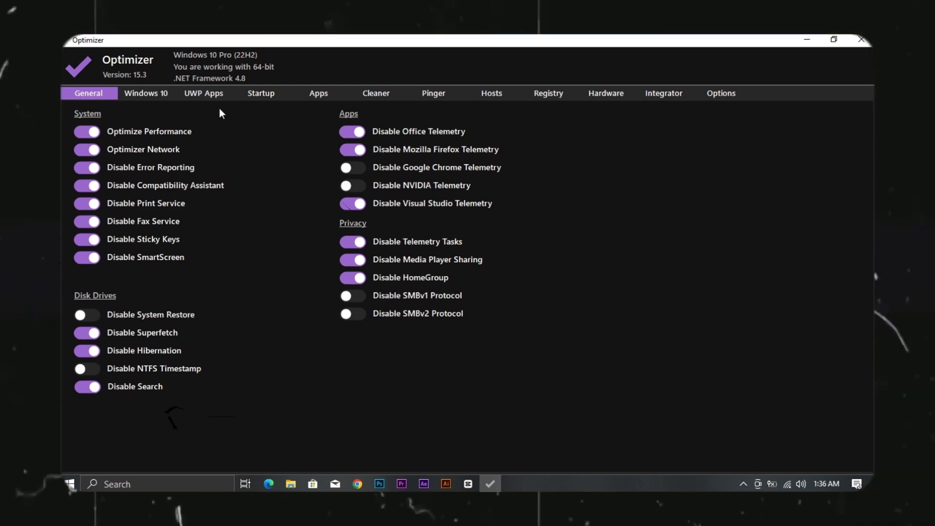
Review Optimizer's Windows 10 tweaks and the list of uninstallable UWP apps.
{"action": "left_click", "coordinate": [137, 94]}
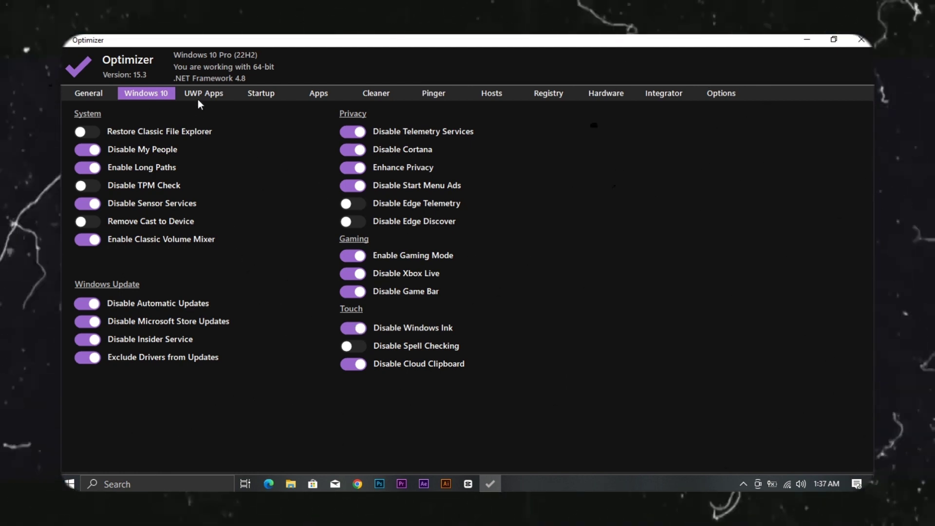
{"action": "left_click", "coordinate": [199, 91]}
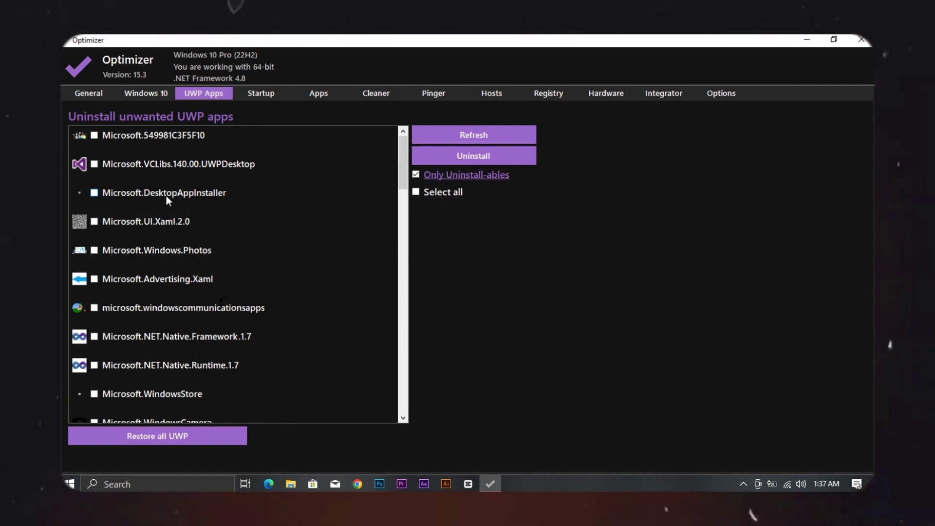
{"action": "scroll", "coordinate": [166, 196], "scroll_direction": "down", "scroll_amount": 2}
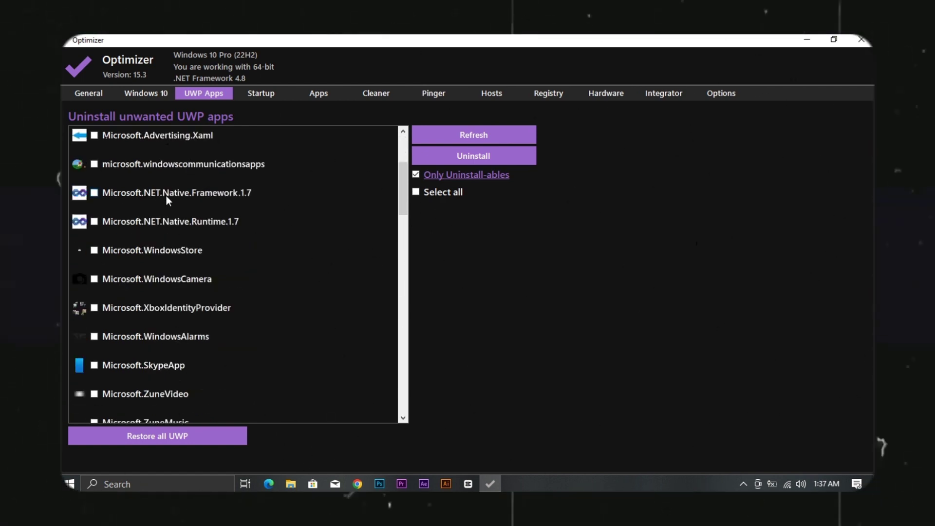
{"action": "scroll", "coordinate": [165, 196], "scroll_direction": "down", "scroll_amount": 1}
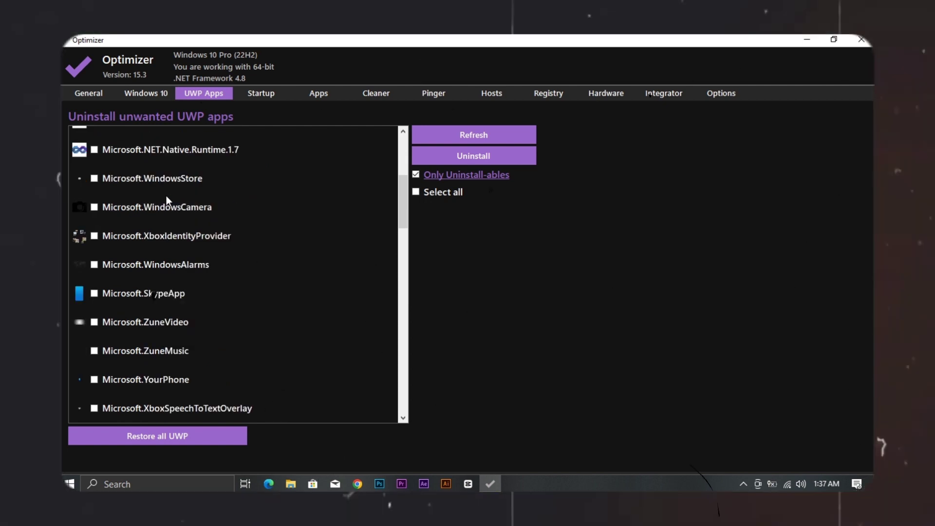
{"action": "scroll", "coordinate": [166, 196], "scroll_direction": "down", "scroll_amount": 1}
{"action": "scroll", "coordinate": [166, 196], "scroll_direction": "down", "scroll_amount": 1}
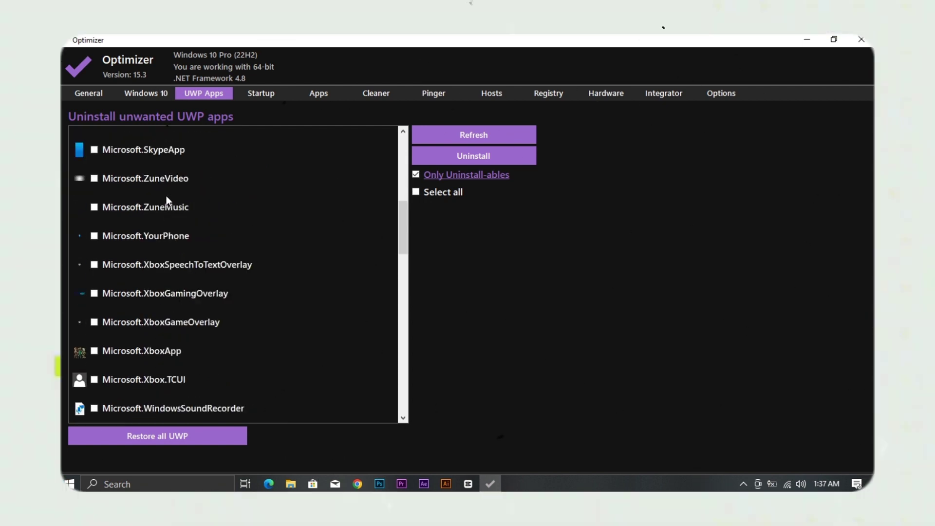
{"action": "scroll", "coordinate": [166, 195], "scroll_direction": "down", "scroll_amount": 1}
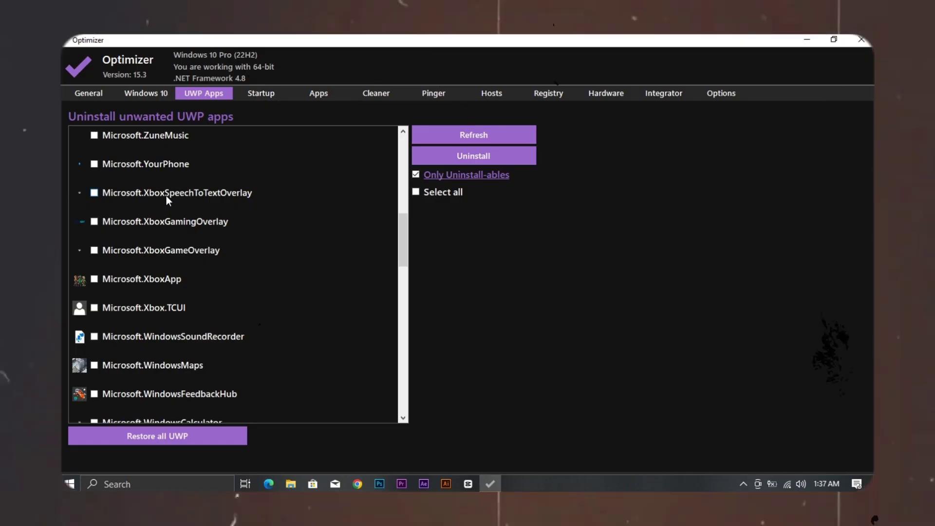
Delete the Microsoft Edge auto-launch entry from the startup items.
{"action": "left_click", "coordinate": [259, 96]}
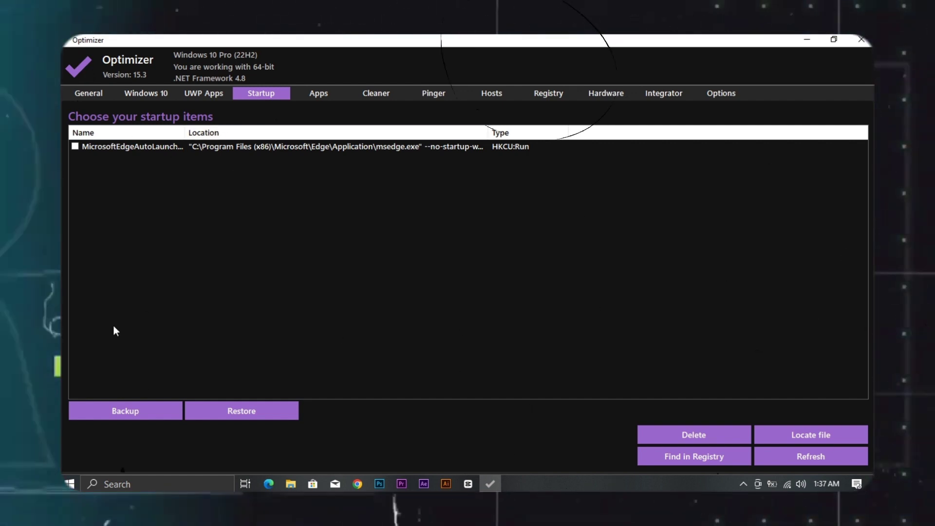
{"action": "left_click", "coordinate": [75, 146]}
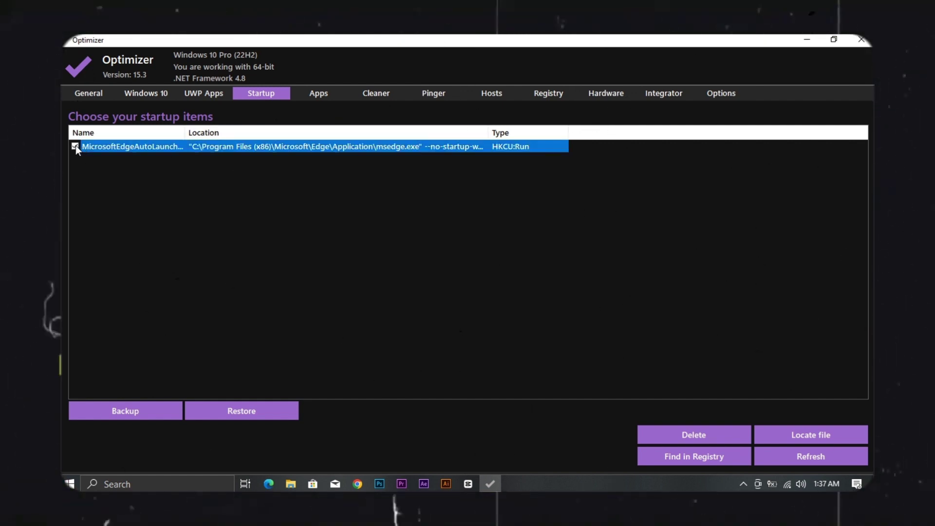
{"action": "left_click", "coordinate": [678, 431]}
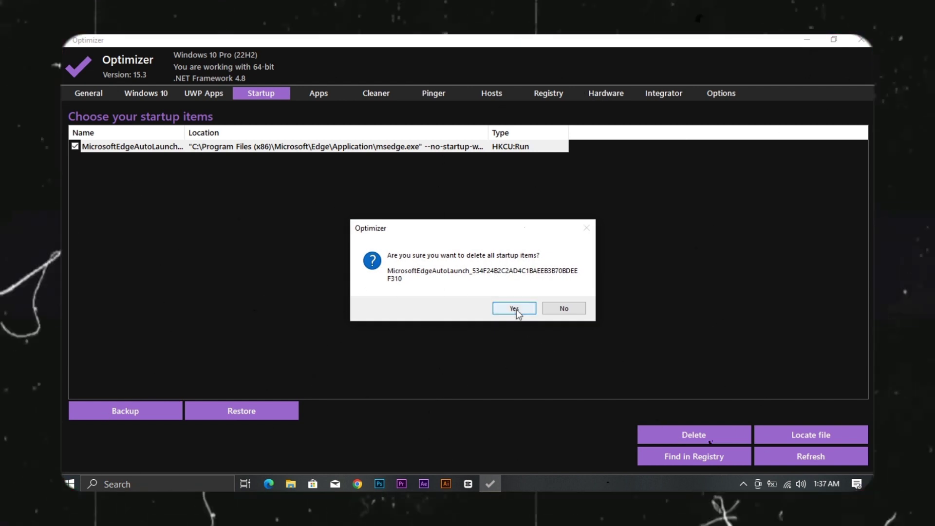
{"action": "left_click", "coordinate": [517, 309]}
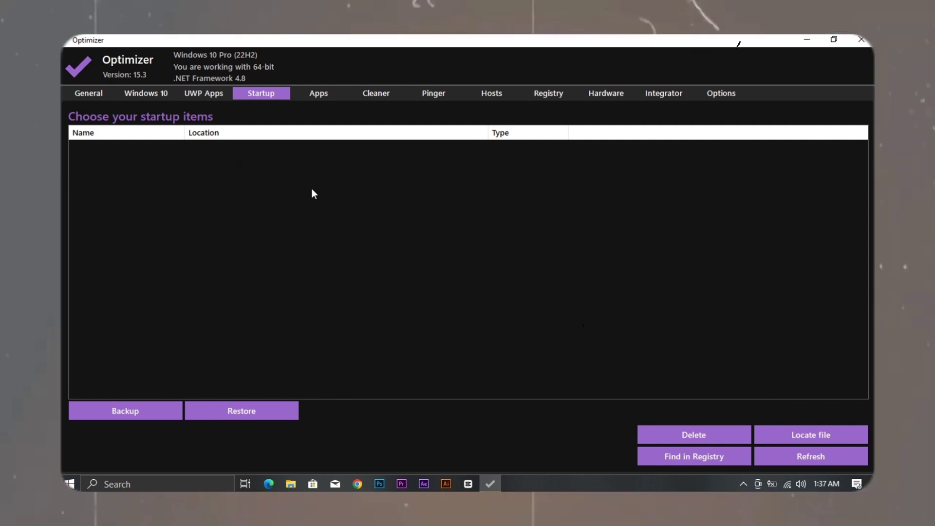
Select Windows temporary files, BSOD minidumps, error reports and Empty Recycle Bin for cleaning.
{"action": "left_click", "coordinate": [313, 95]}
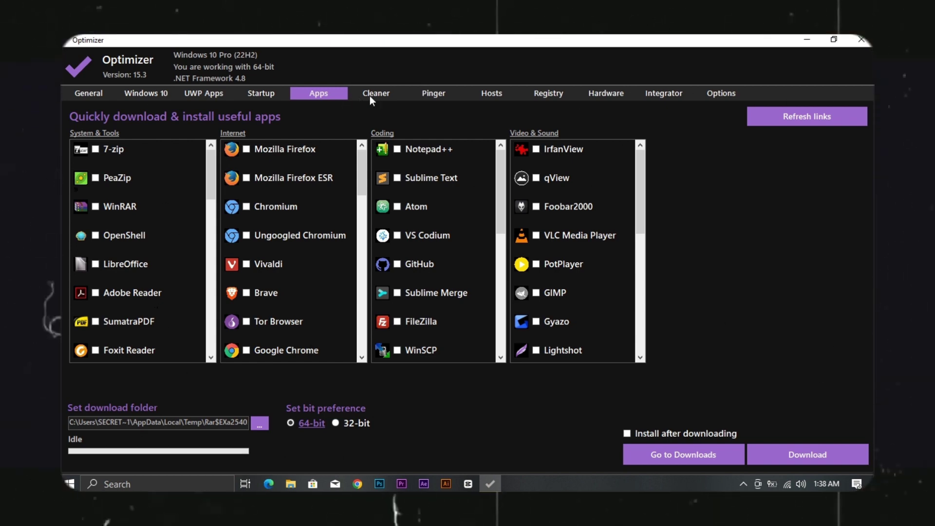
{"action": "left_click", "coordinate": [370, 96]}
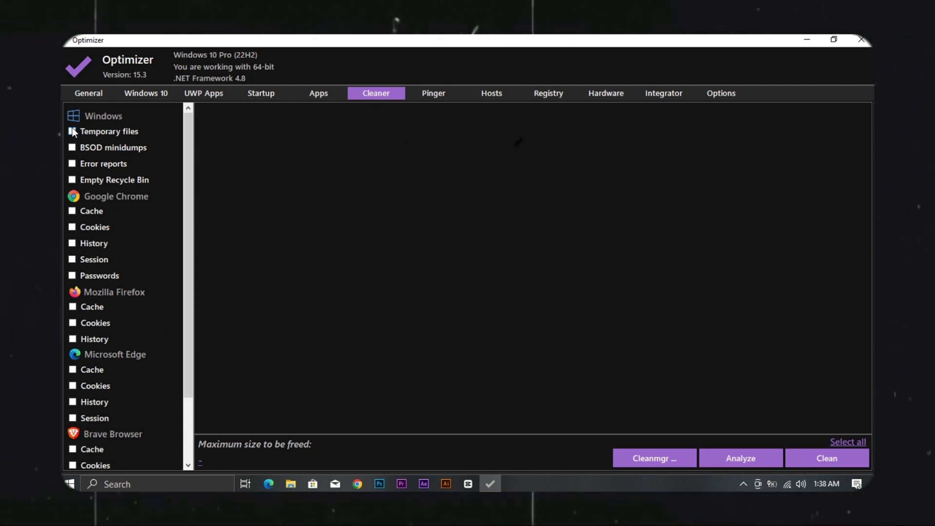
{"action": "left_click", "coordinate": [72, 127]}
{"action": "left_click", "coordinate": [73, 147]}
{"action": "left_click", "coordinate": [77, 165]}
{"action": "left_click", "coordinate": [78, 180]}
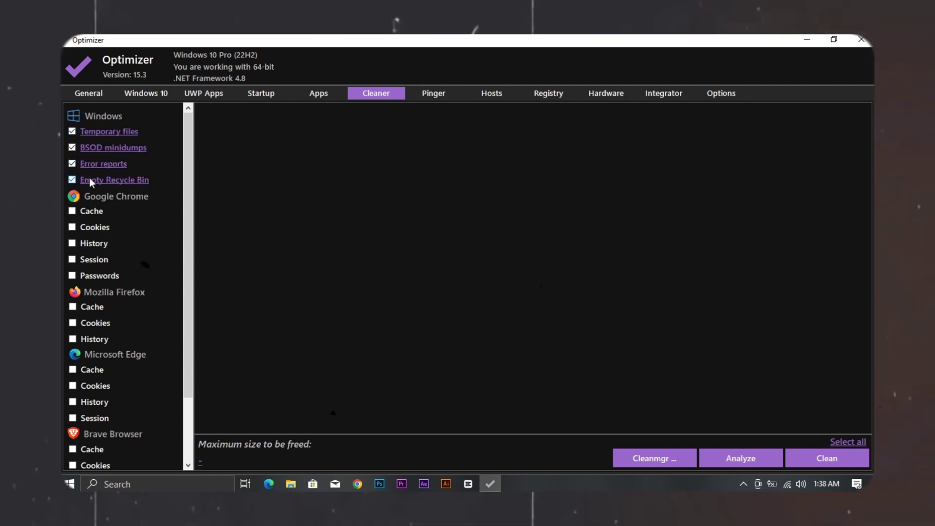
Select Chrome's cache and all listed Firefox, Microsoft Edge and Brave items plus the Internet Explorer cache for cleaning.
{"action": "scroll", "coordinate": [88, 180], "scroll_direction": "down", "scroll_amount": 2}
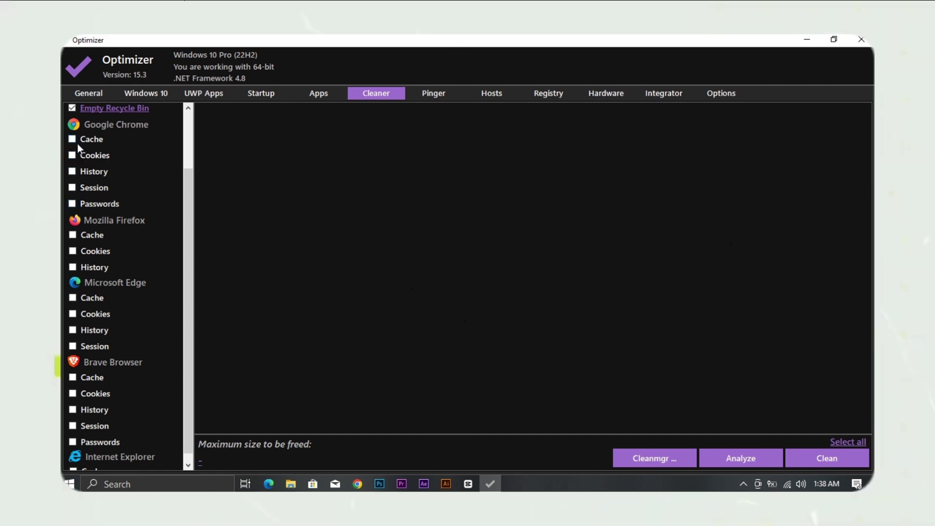
{"action": "left_click", "coordinate": [77, 142]}
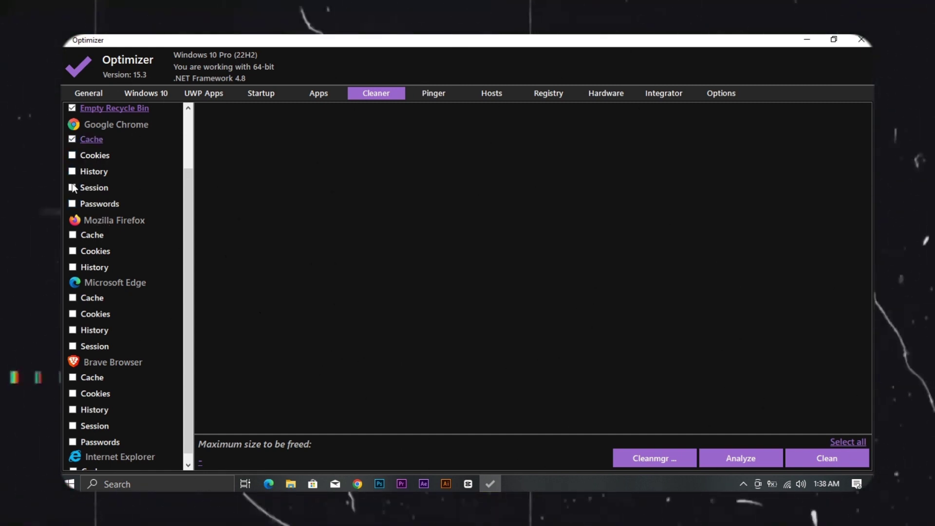
{"action": "left_click", "coordinate": [73, 236]}
{"action": "left_click", "coordinate": [73, 251]}
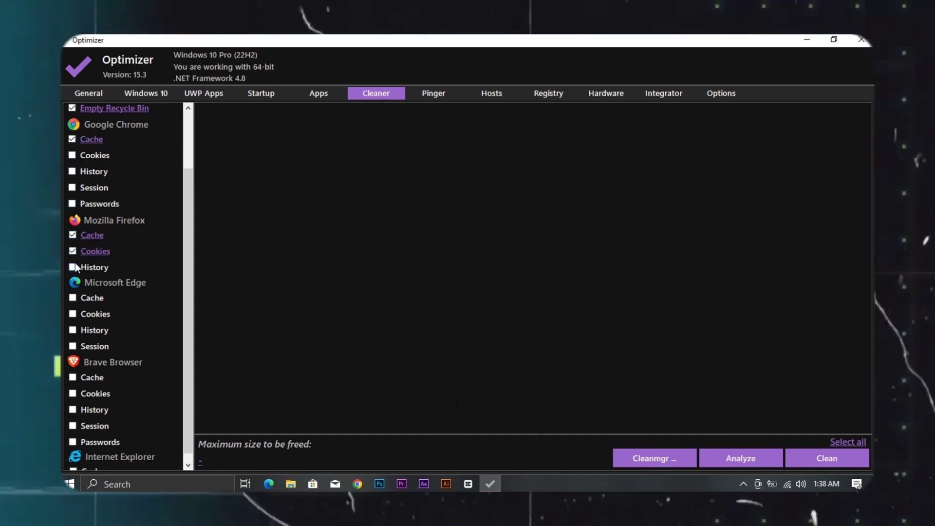
{"action": "left_click", "coordinate": [75, 267]}
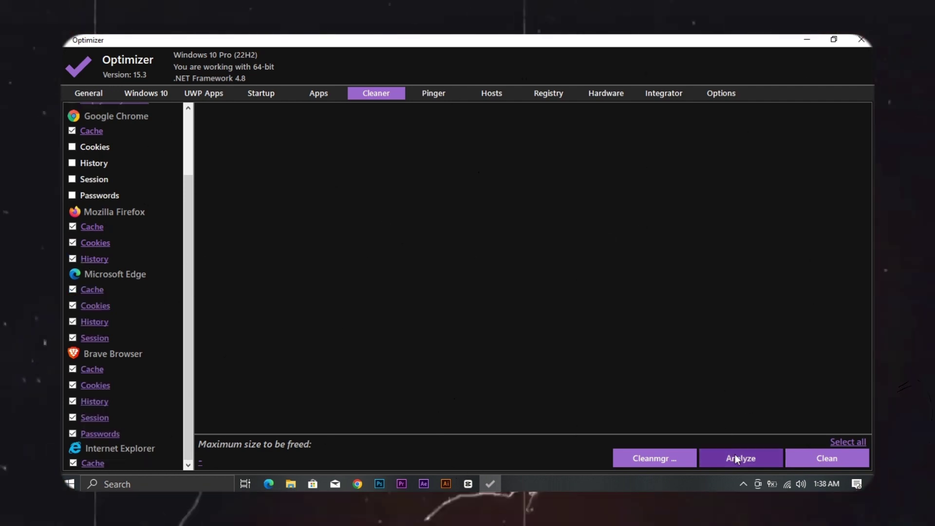
Analyze the selected cleanup categories and clean all the junk files found.
{"action": "left_click", "coordinate": [736, 458]}
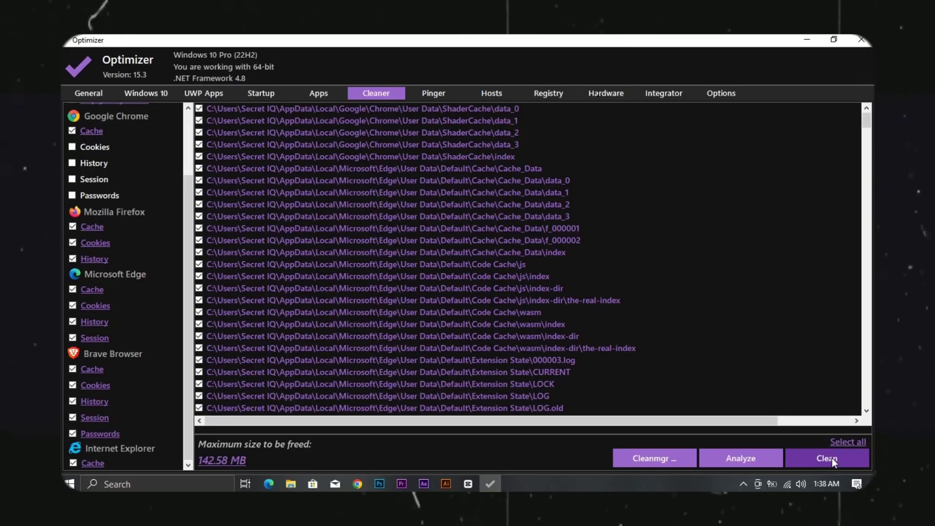
{"action": "left_click", "coordinate": [846, 444]}
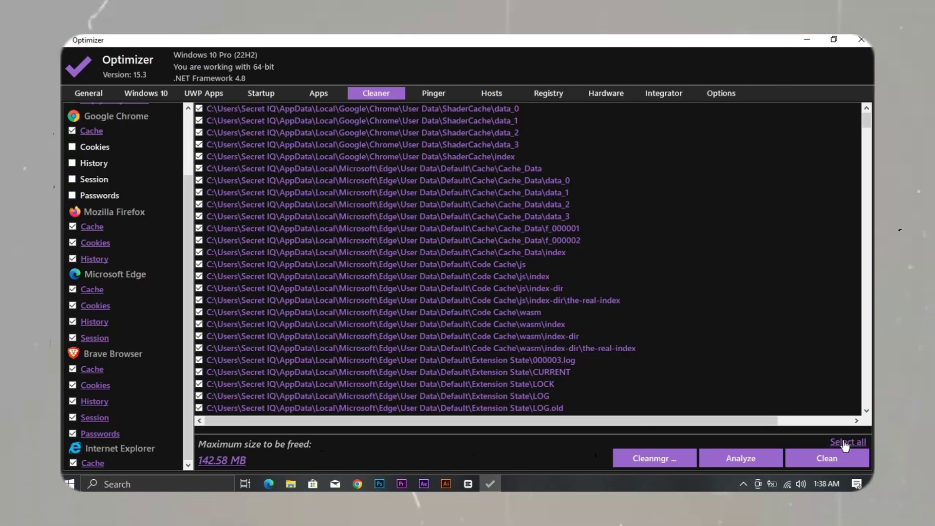
{"action": "left_click", "coordinate": [831, 463]}
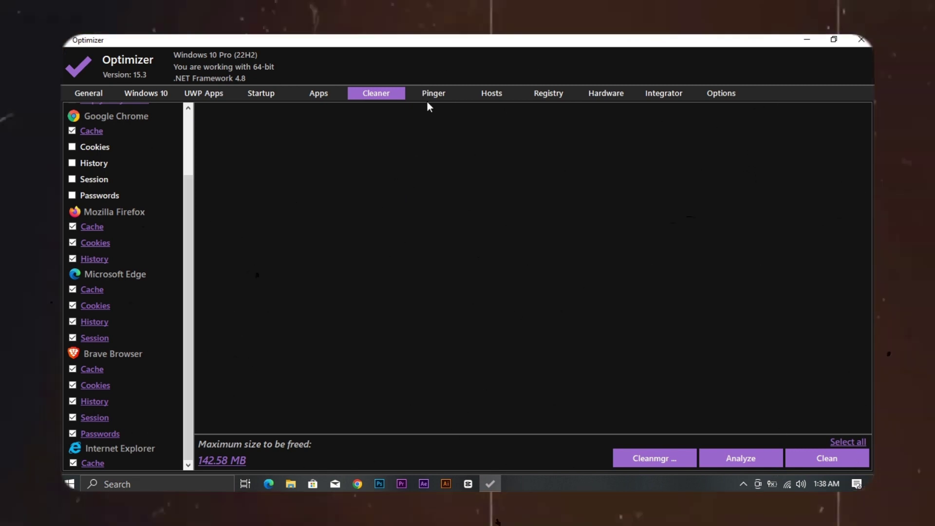
Fix common registry issues with Enable all and the Explorer restart option turned on, and close the File Explorer window.
{"action": "left_click", "coordinate": [428, 97]}
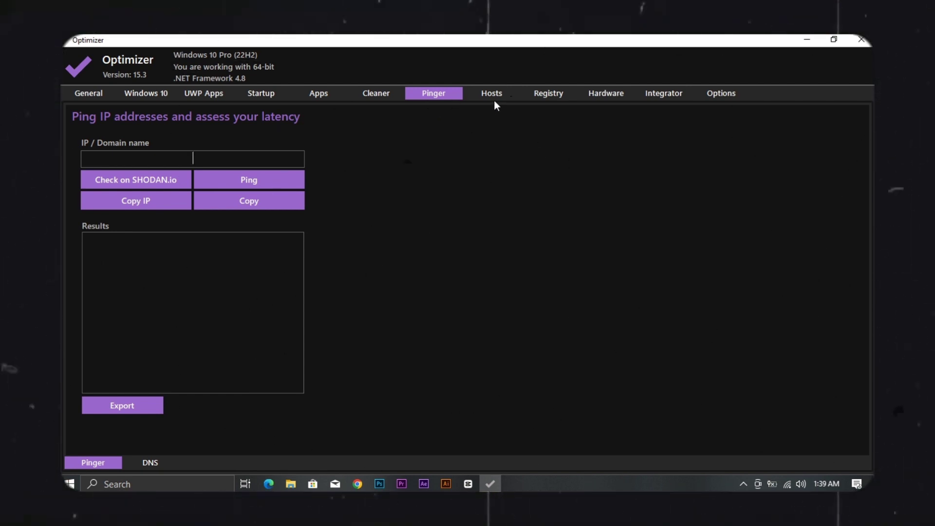
{"action": "left_click", "coordinate": [537, 95]}
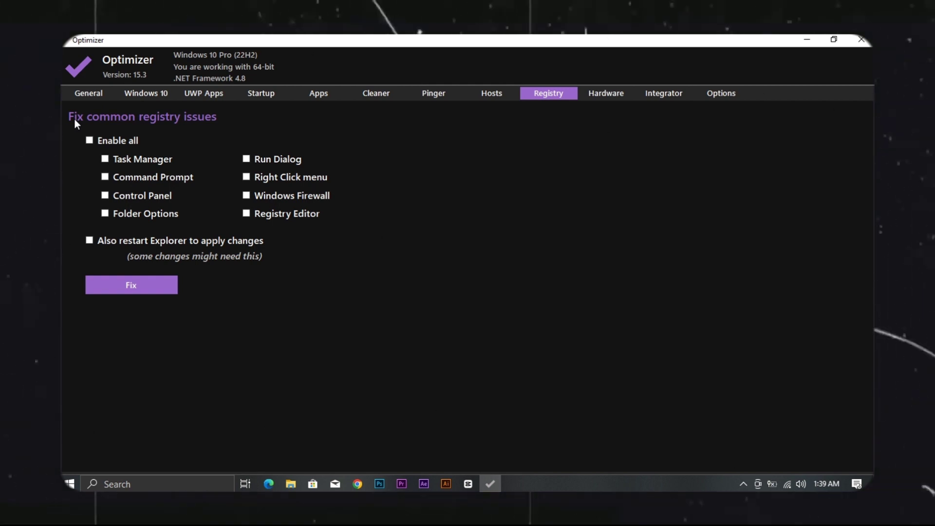
{"action": "left_click", "coordinate": [89, 141]}
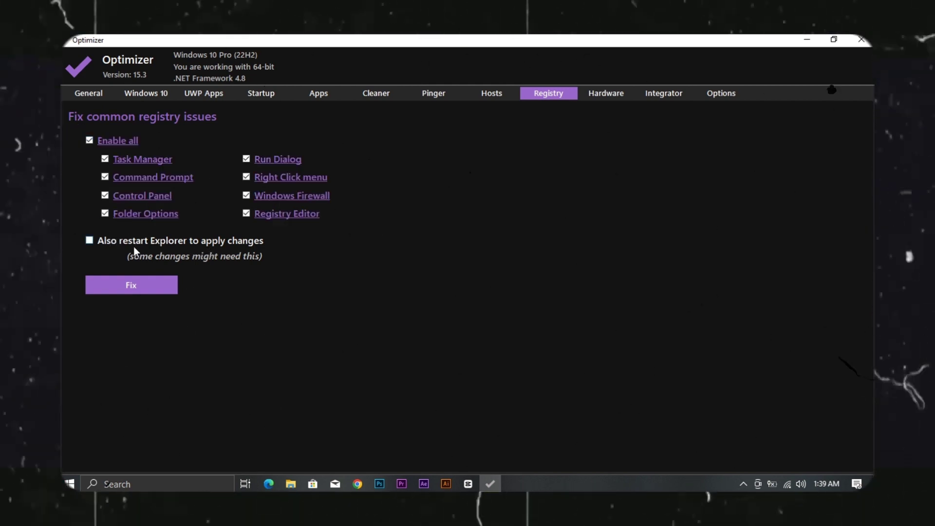
{"action": "left_click", "coordinate": [89, 240]}
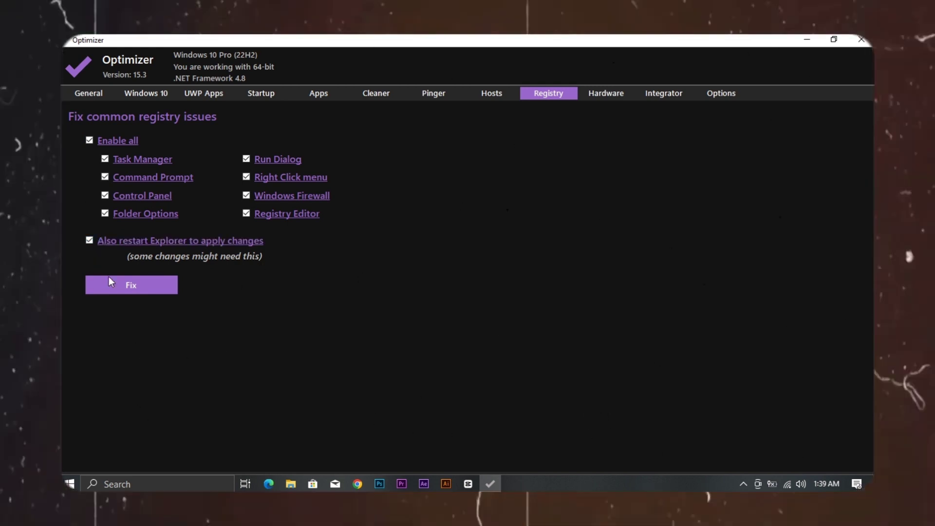
{"action": "left_click", "coordinate": [106, 286]}
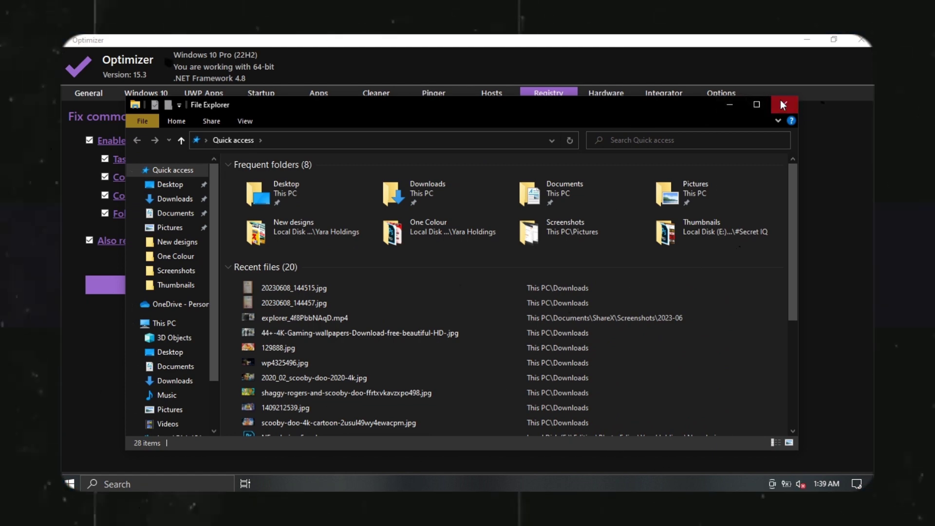
{"action": "left_click", "coordinate": [781, 105]}
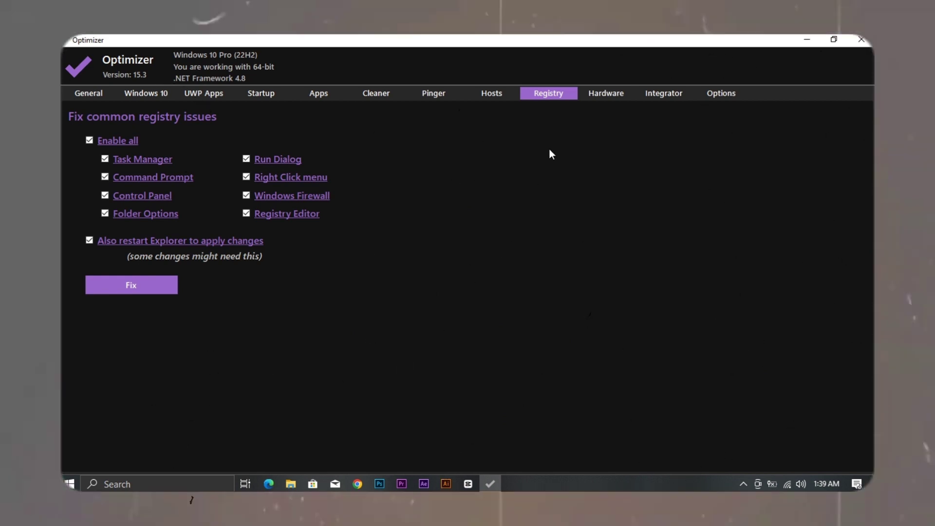
Look over Optimizer's Integrator information and its Options page.
{"action": "left_click", "coordinate": [655, 92]}
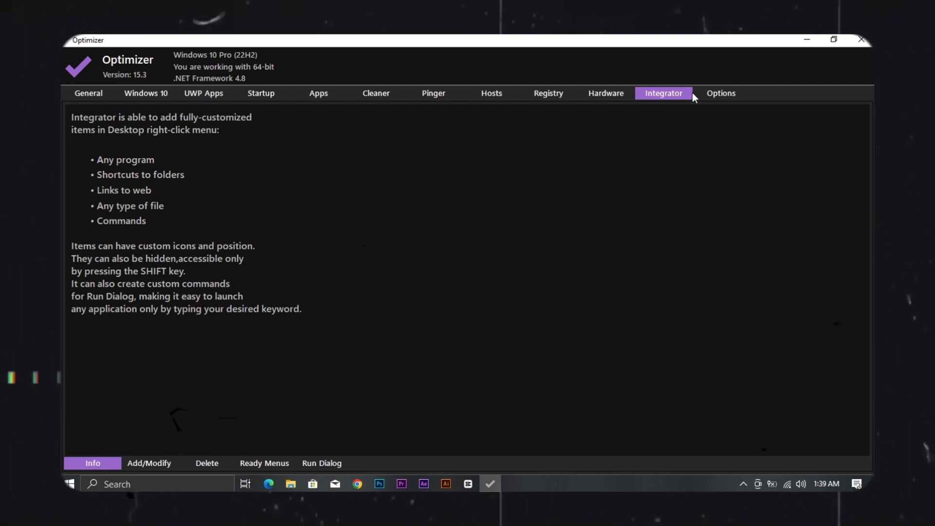
{"action": "left_click", "coordinate": [718, 94]}
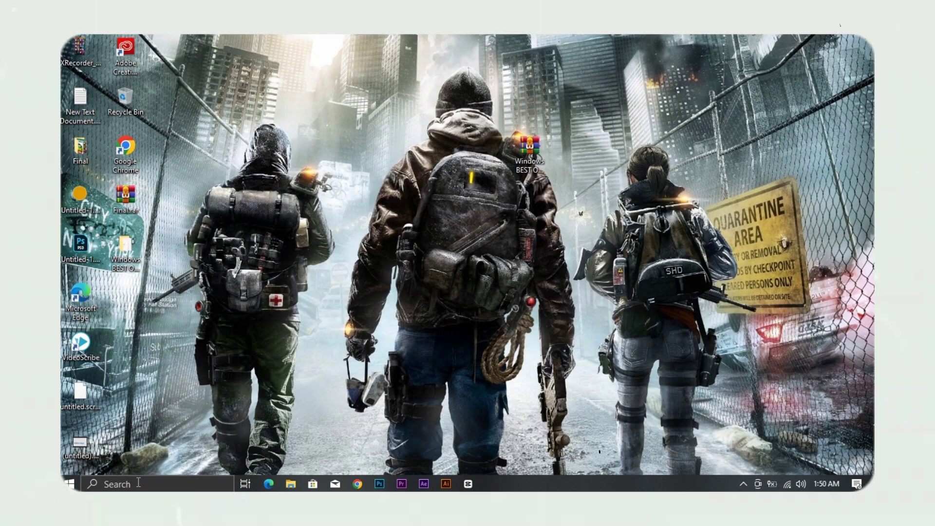
Run sfc /scannow in Command Prompt as administrator to scan the system files, and close the window.
{"action": "left_click", "coordinate": [138, 482]}
{"action": "type", "text": "cmd"}
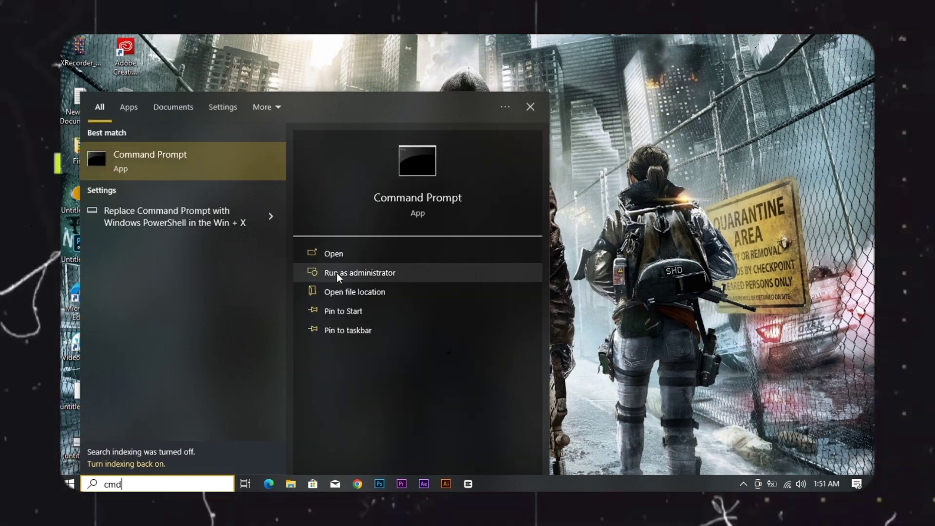
{"action": "left_click", "coordinate": [337, 272]}
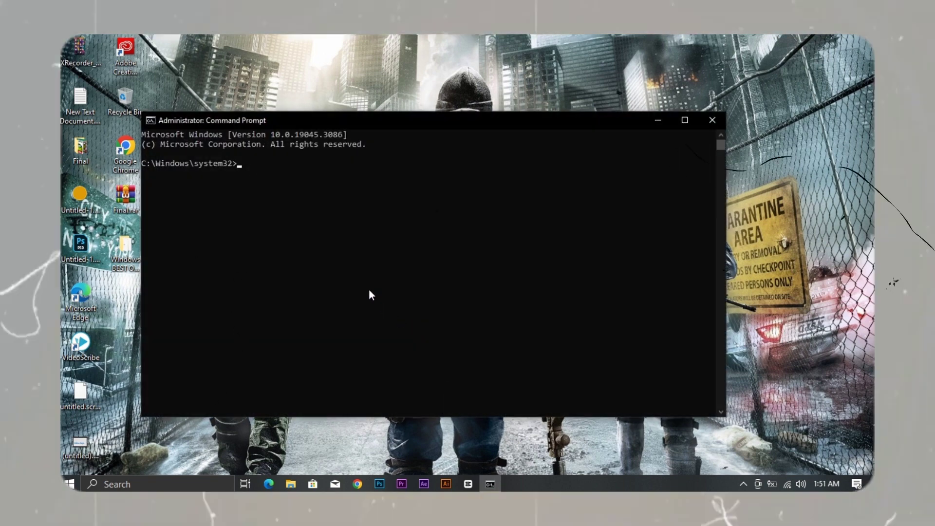
{"action": "type", "text": "s"}
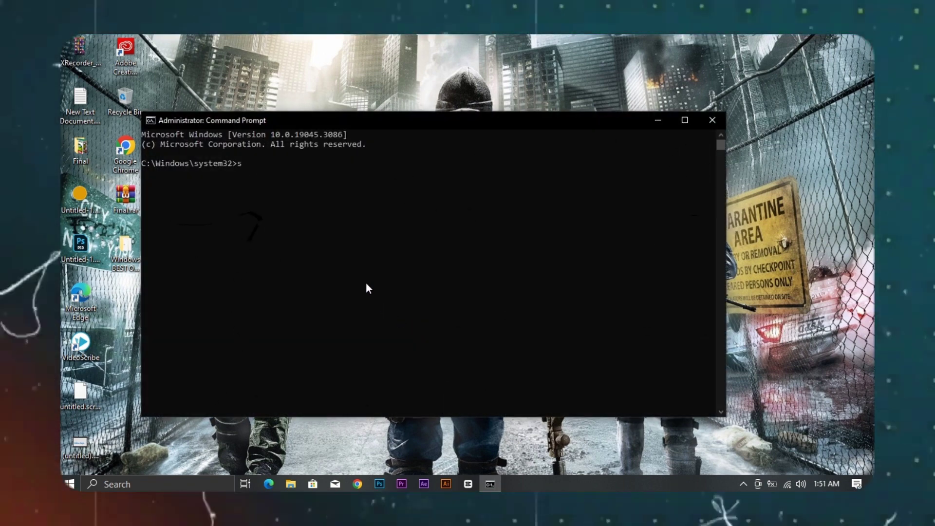
{"action": "type", "text": "fc /"}
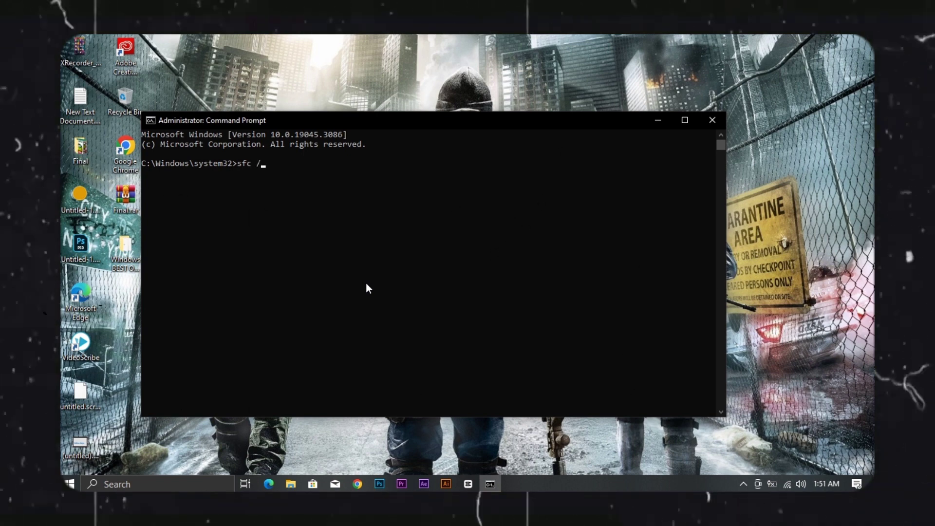
{"action": "type", "text": "scannow"}
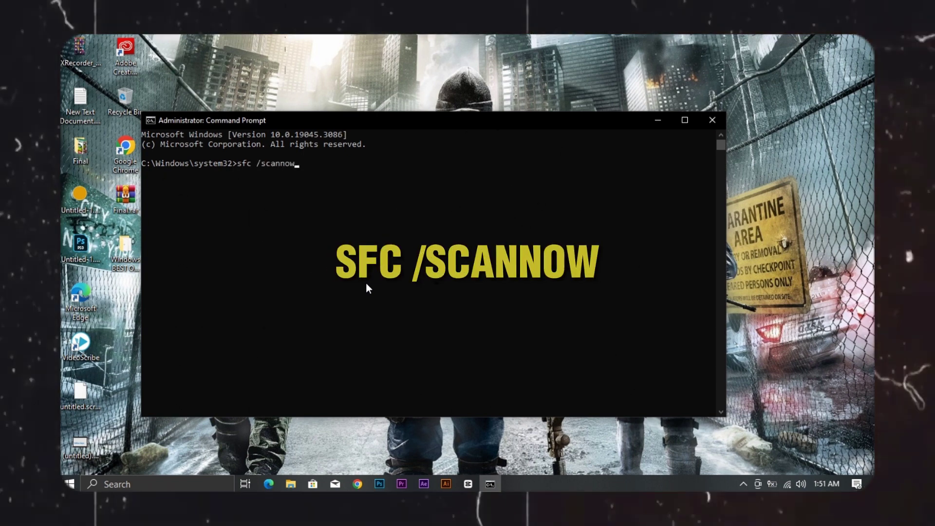
{"action": "key", "text": "Return"}
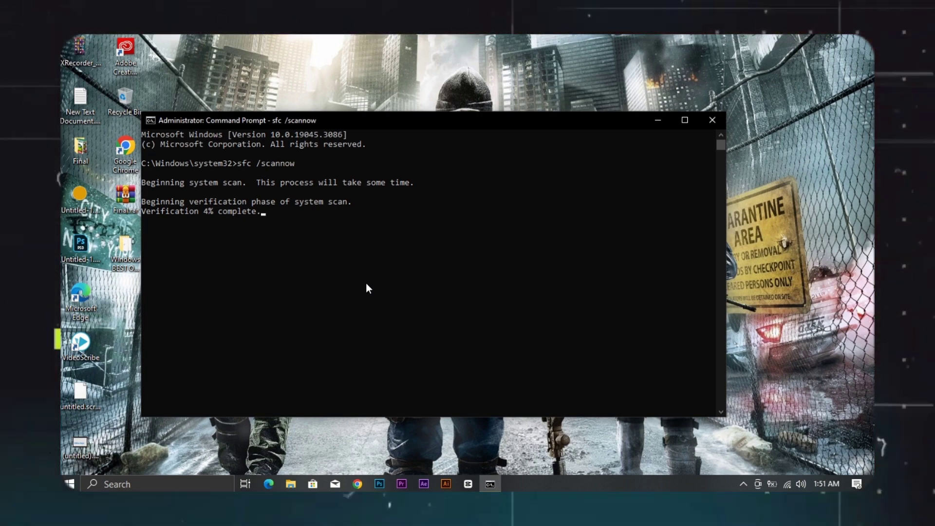
{"action": "left_click", "coordinate": [710, 125]}
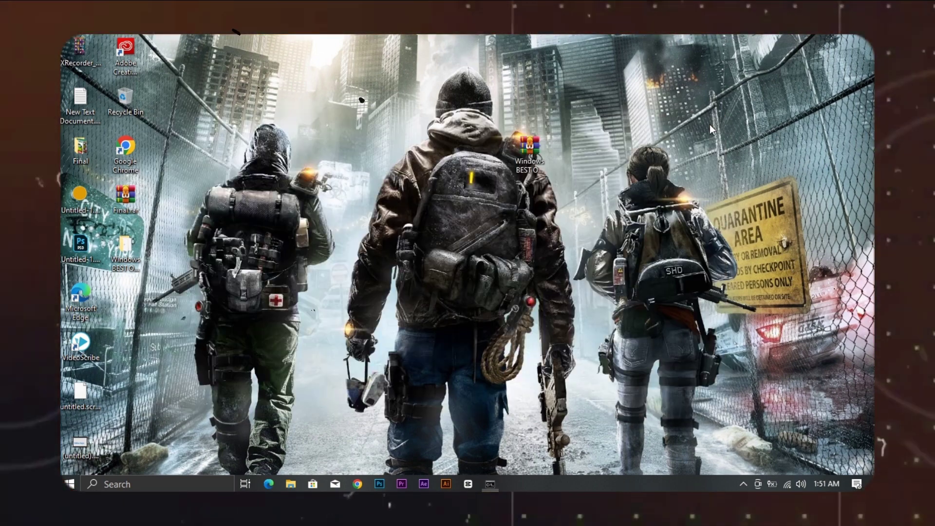
Reopen Command Prompt as administrator and run chkdsk to check the disk.
{"action": "left_click", "coordinate": [68, 483]}
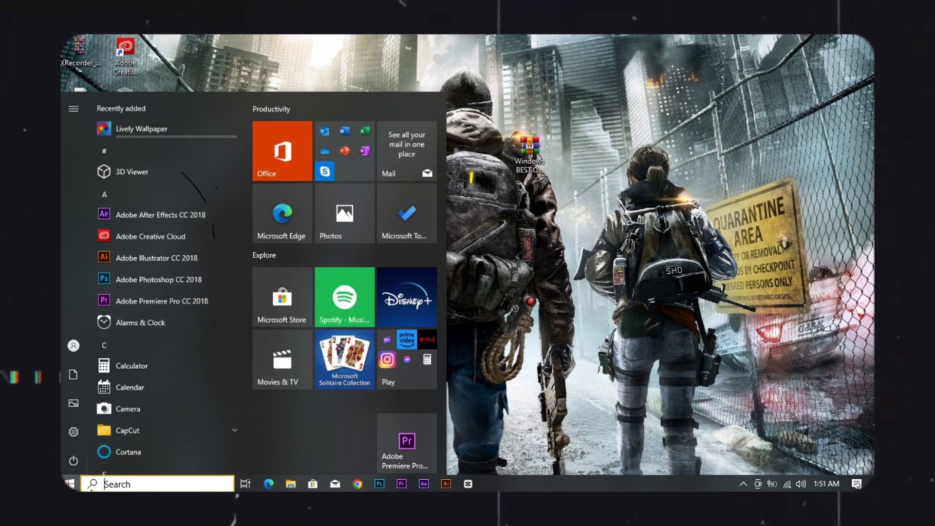
{"action": "left_click", "coordinate": [100, 485]}
{"action": "type", "text": "cmd"}
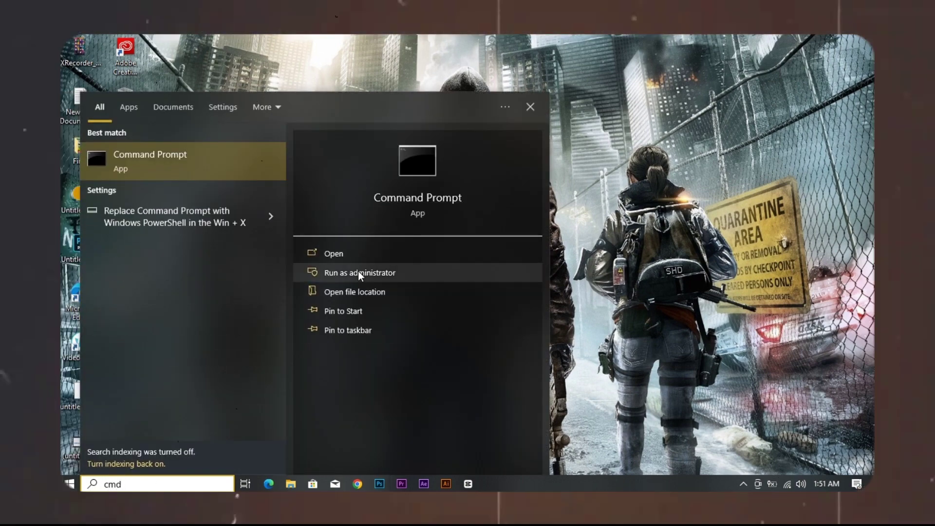
{"action": "left_click", "coordinate": [359, 272]}
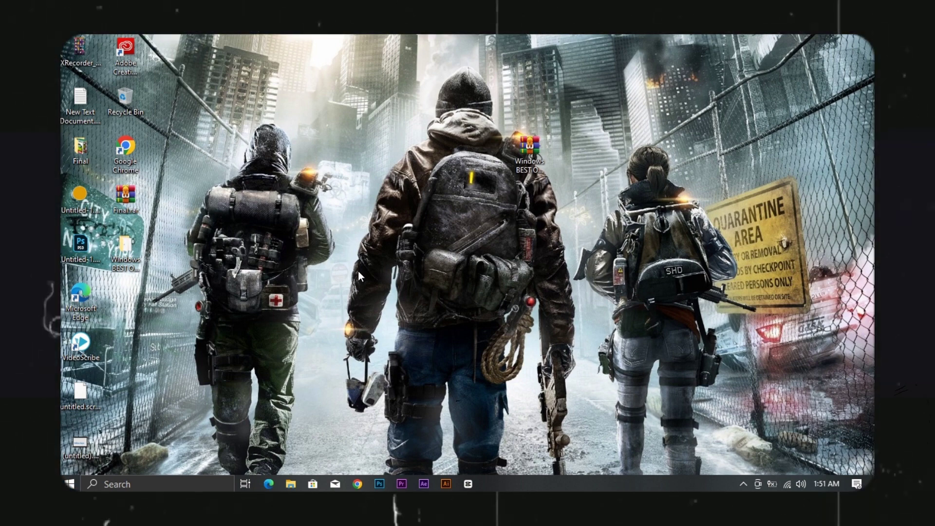
{"action": "type", "text": "c"}
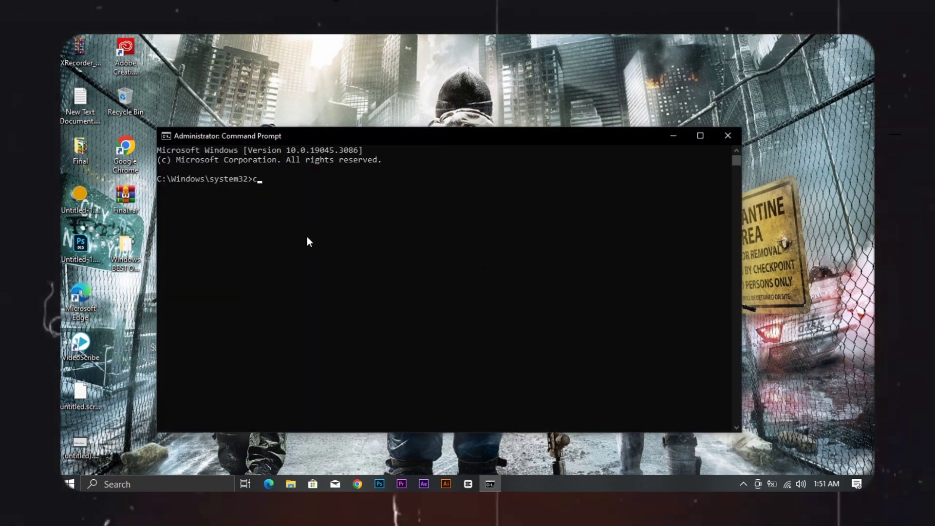
{"action": "type", "text": "hkdsk"}
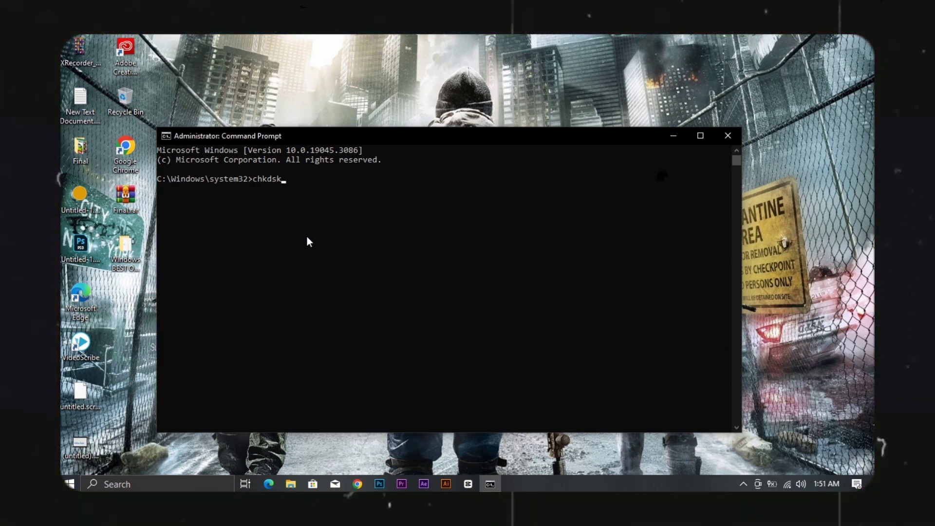
{"action": "key", "text": "Return"}
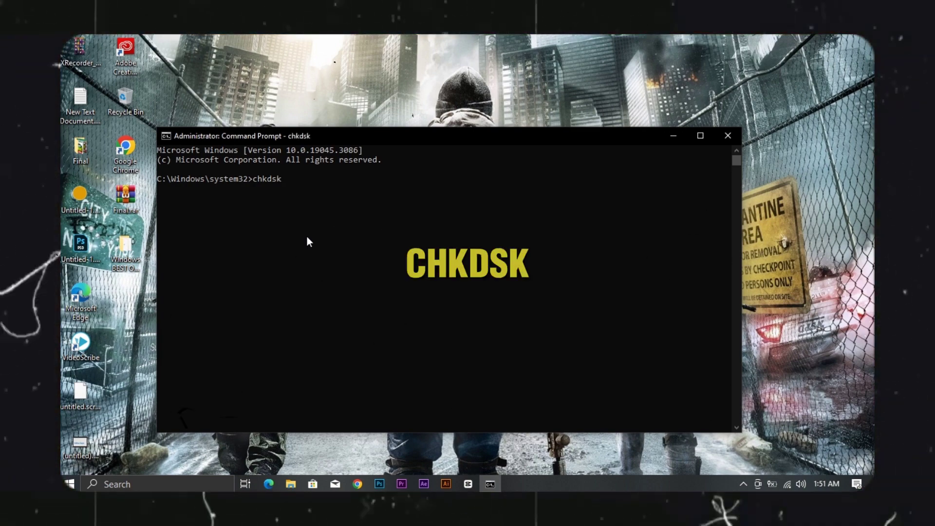